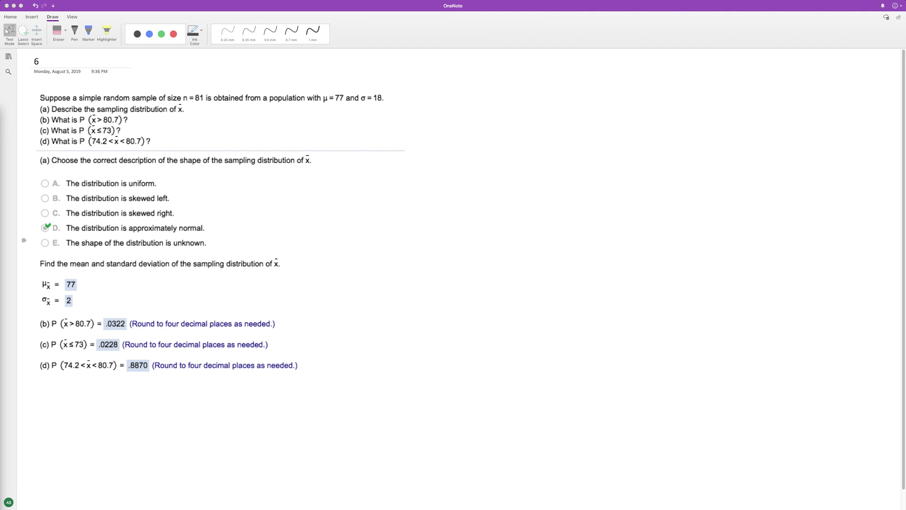
With the black pen, undo the stray loop around answer D and circle the mean 77.
click(36, 230)
mouse_move(44, 220)
mouse_down()
mouse_move(51, 238)
mouse_move(30, 233)
mouse_up()
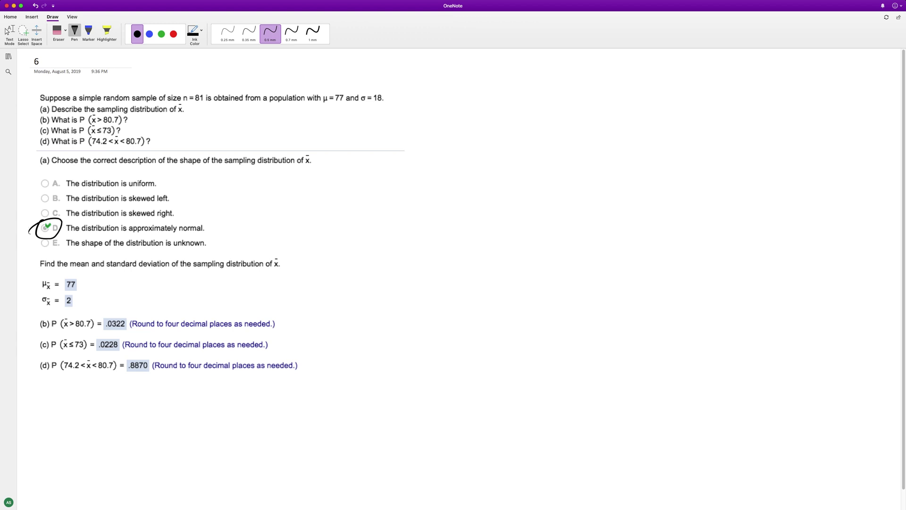
key(super+z)
click(52, 265)
drag(69, 271, 59, 282)
Handwrite 18/√81 = 18/9 = 2 beside the problem and circle the result 2.
mouse_move(429, 114)
mouse_down()
mouse_move(430, 143)
mouse_move(451, 112)
mouse_up()
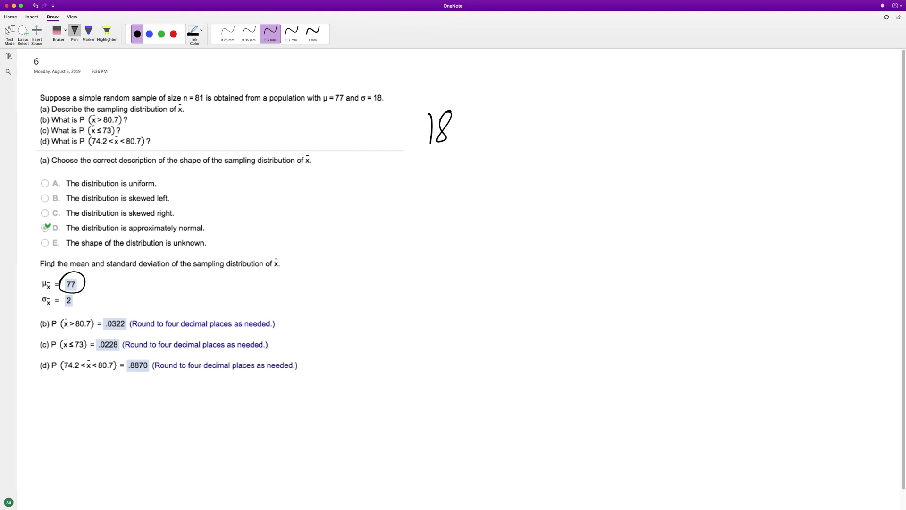
drag(411, 154, 483, 139)
mouse_move(416, 165)
mouse_down()
mouse_move(494, 141)
mouse_move(446, 179)
mouse_move(438, 160)
mouse_up()
drag(464, 152, 469, 179)
drag(505, 141, 531, 129)
mouse_move(551, 95)
mouse_down()
mouse_move(556, 124)
mouse_move(579, 97)
mouse_up()
mouse_move(542, 133)
mouse_down()
mouse_move(587, 126)
mouse_move(557, 147)
mouse_move(566, 172)
mouse_up()
mouse_move(602, 134)
mouse_down()
mouse_move(621, 130)
mouse_move(621, 120)
mouse_move(670, 133)
mouse_up()
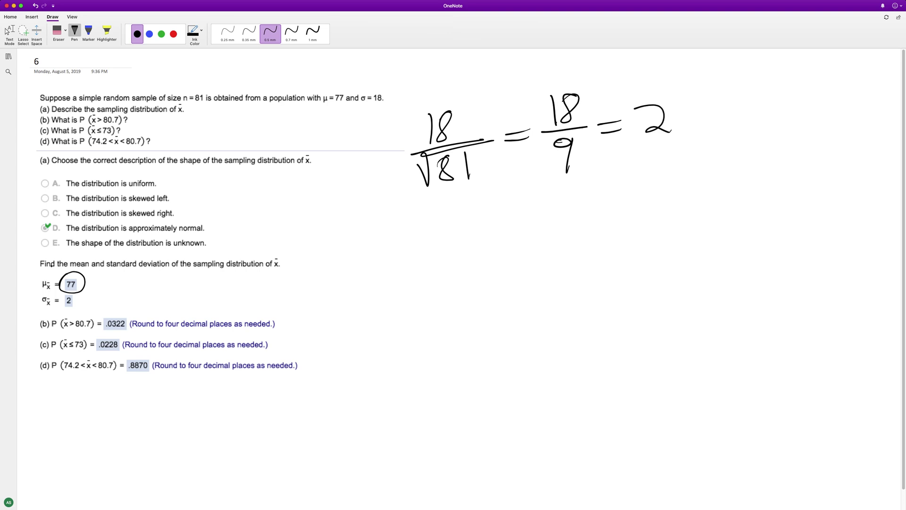
mouse_move(624, 90)
mouse_down()
mouse_move(694, 91)
mouse_move(615, 113)
mouse_up()
key(Escape)
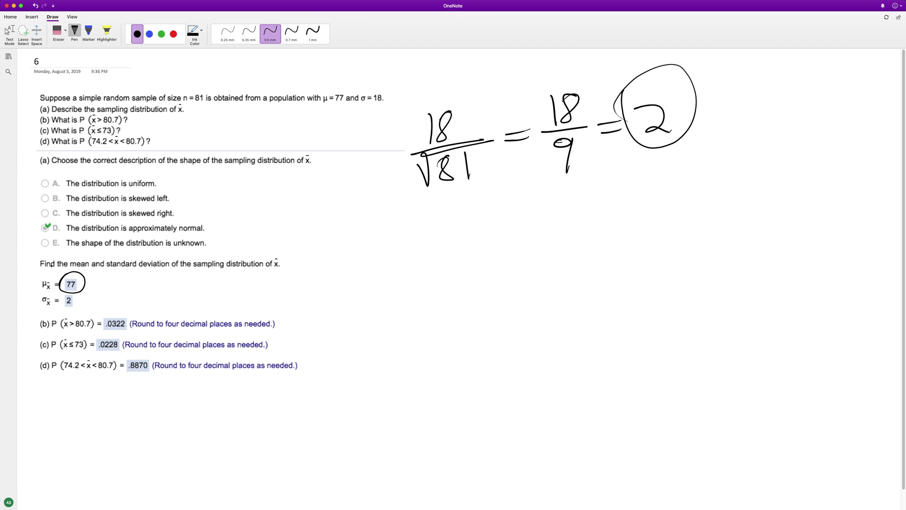
Handwrite the z-score formula (x̄ − μ)/(σ/√n) below the standard-error working.
mouse_move(457, 216)
mouse_down()
mouse_move(460, 258)
mouse_move(509, 230)
mouse_move(535, 243)
mouse_up()
drag(525, 204, 543, 250)
drag(426, 273, 570, 246)
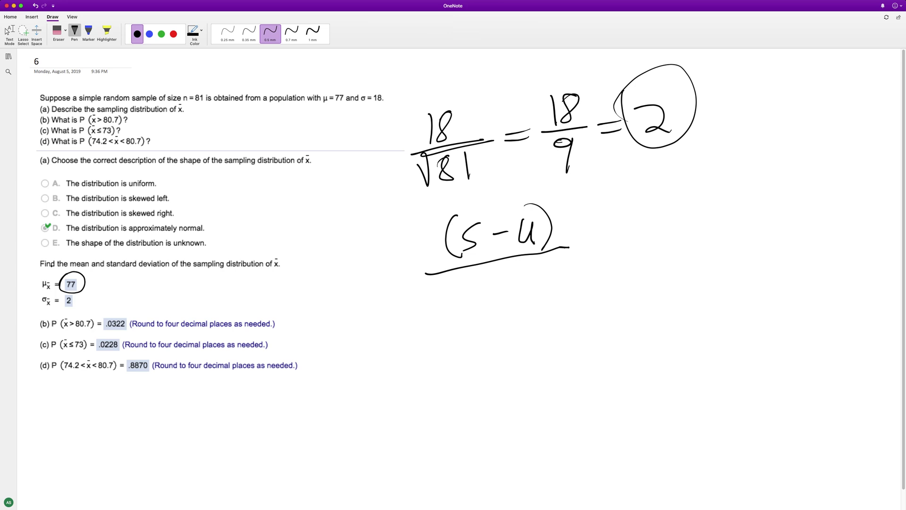
mouse_move(501, 273)
mouse_down()
mouse_move(491, 276)
mouse_move(523, 262)
mouse_up()
mouse_move(475, 298)
mouse_down()
mouse_move(525, 278)
mouse_move(496, 299)
mouse_move(524, 288)
mouse_up()
drag(502, 306, 522, 313)
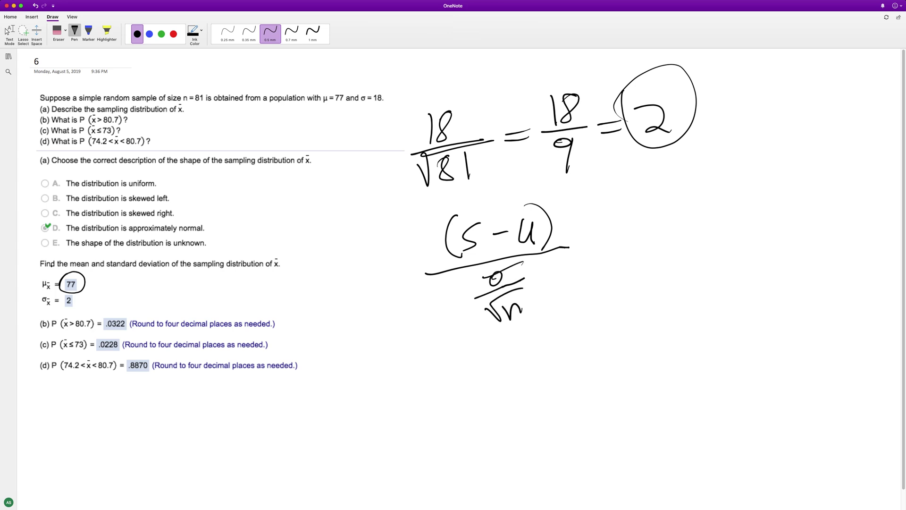
mouse_move(488, 263)
mouse_down()
mouse_move(473, 293)
mouse_move(522, 261)
mouse_up()
click(8, 31)
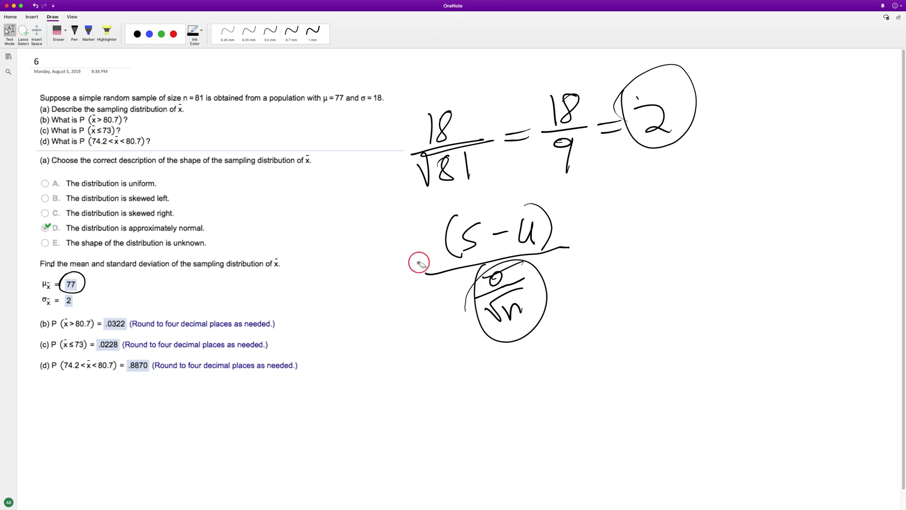
Erase the general z-score formula and handwrite 'b. (80.7 − 77)' in its place.
mouse_move(401, 239)
mouse_down()
mouse_move(483, 277)
mouse_move(501, 251)
mouse_up()
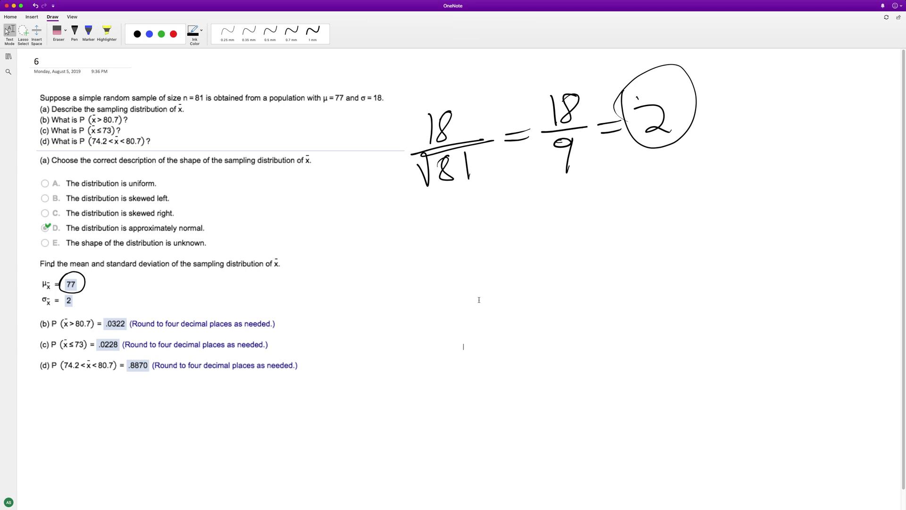
click(74, 32)
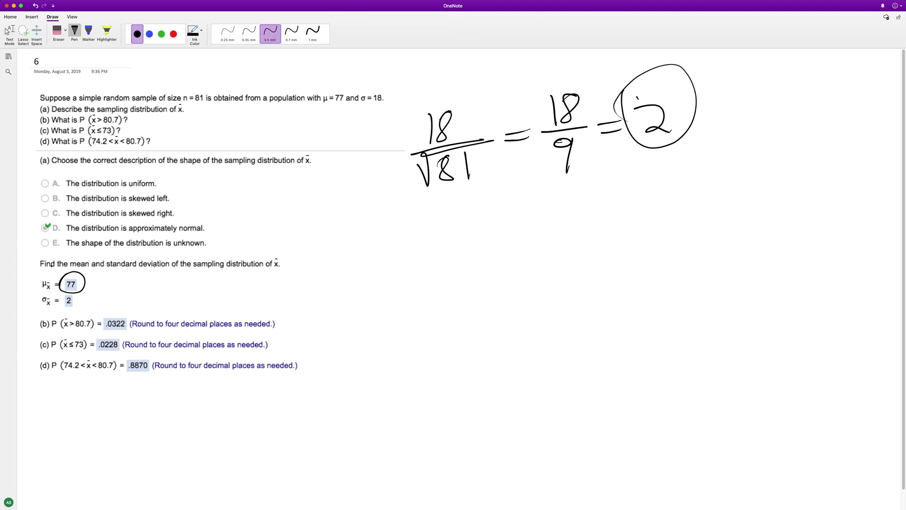
drag(325, 207, 326, 241)
drag(345, 232, 344, 237)
drag(383, 194, 395, 246)
mouse_move(414, 207)
mouse_down()
mouse_move(442, 233)
mouse_move(472, 231)
mouse_up()
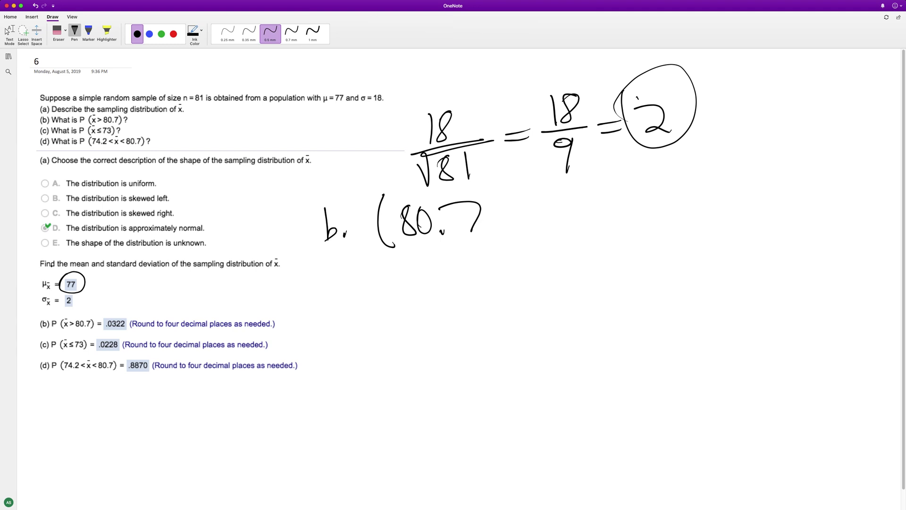
mouse_move(495, 216)
mouse_down()
mouse_move(543, 197)
mouse_move(544, 230)
mouse_up()
drag(551, 199, 565, 226)
drag(567, 186, 574, 227)
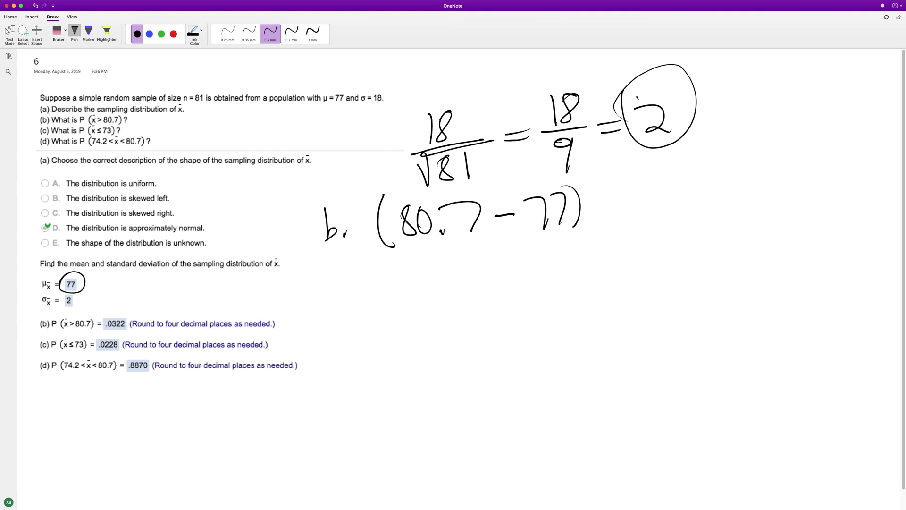
Complete part b as (80.7 − 77)/2 = and bring WolframAlpha forward.
drag(374, 266, 589, 230)
drag(477, 262, 522, 270)
mouse_move(604, 222)
mouse_down()
mouse_move(626, 218)
mouse_move(628, 207)
mouse_up()
click(9, 30)
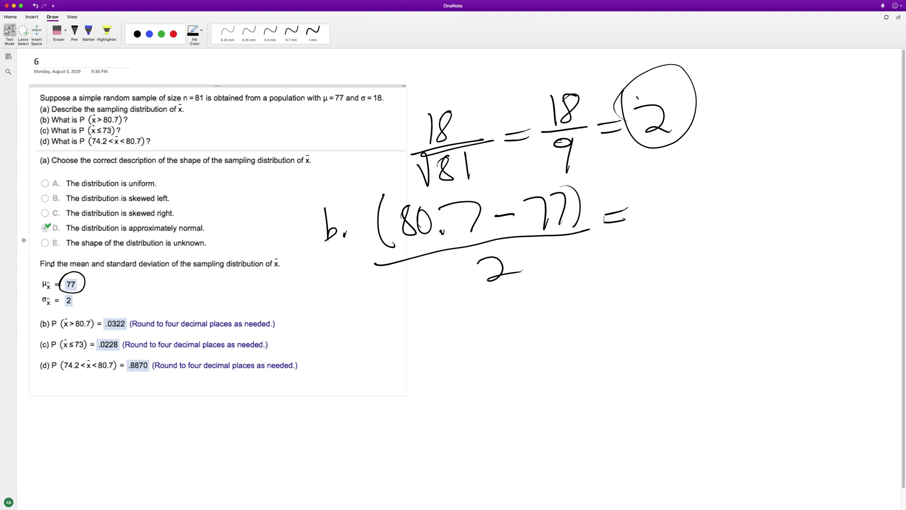
key(super+Tab)
Evaluate (80.7 - 77)/2 in WolframAlpha, getting 1.85.
click(594, 141)
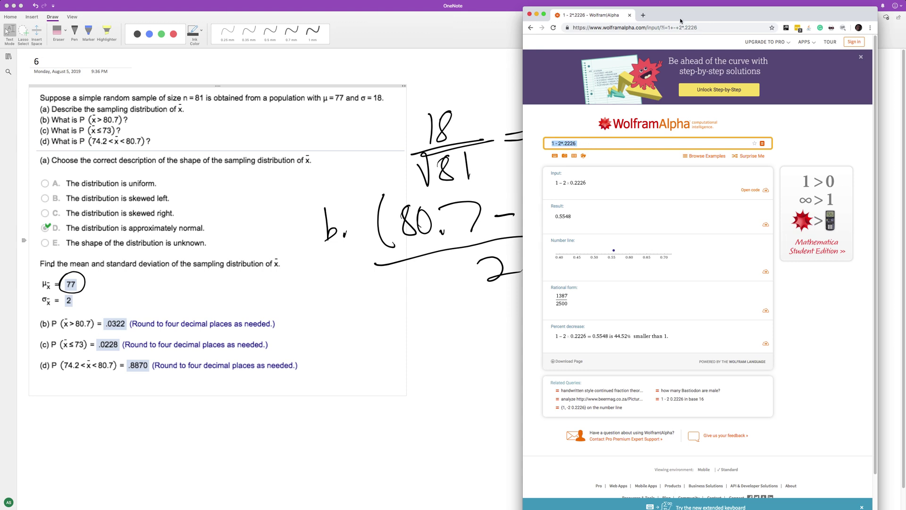
drag(683, 19, 779, 32)
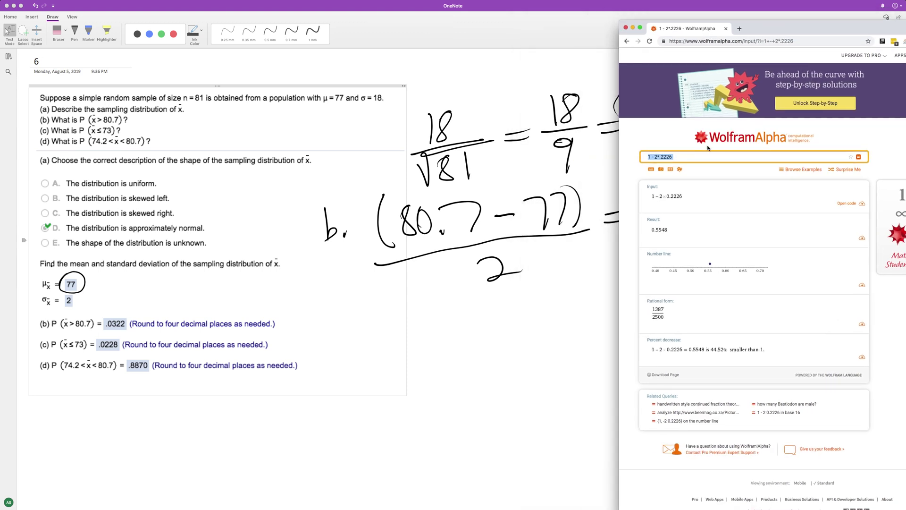
text((80.)
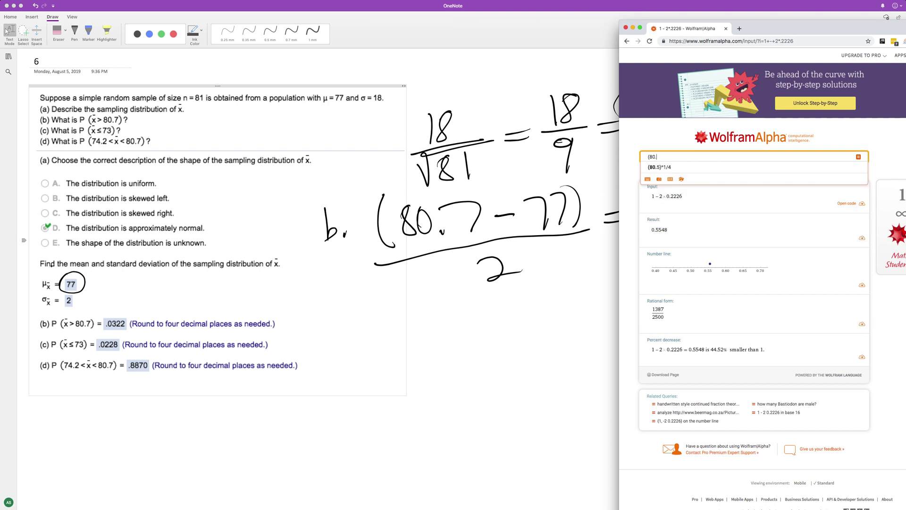
text(7 -)
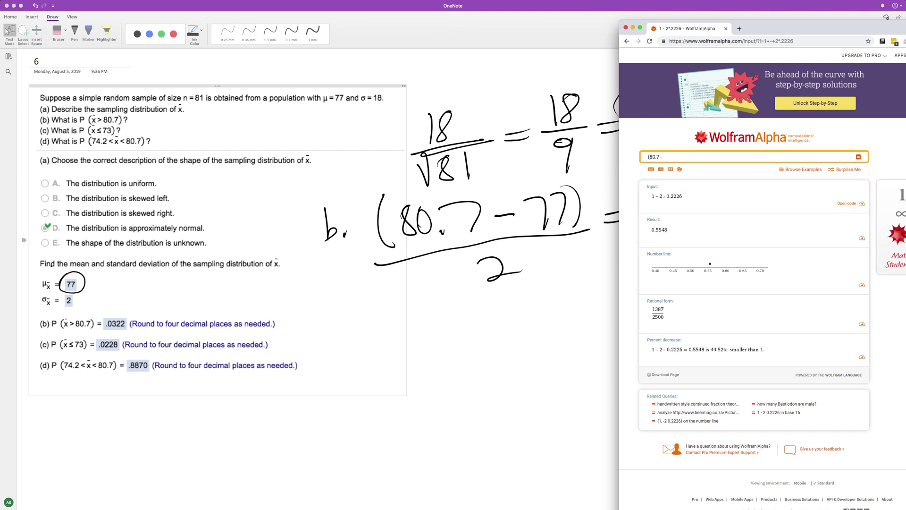
text( 77)/2)
key(Return)
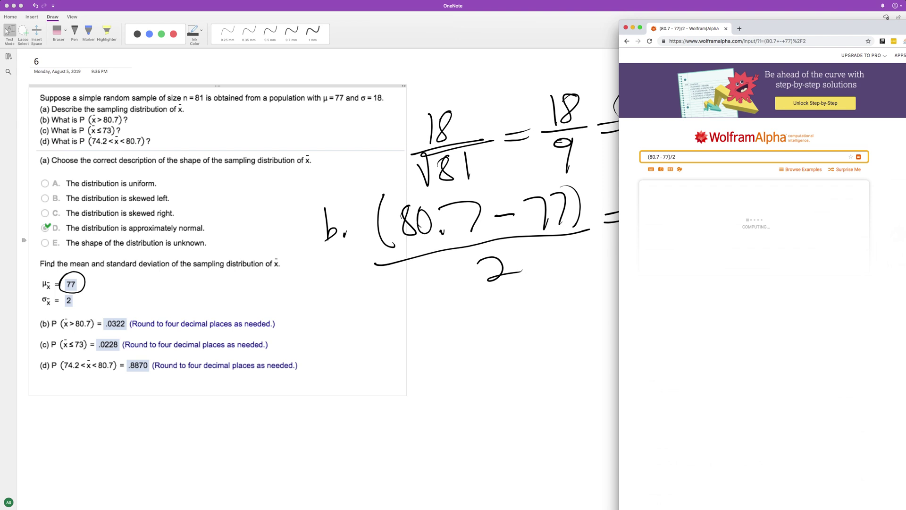
Look up z score 1.85, giving a right-tail probability of 0.03216.
key(super+a)
text(z)
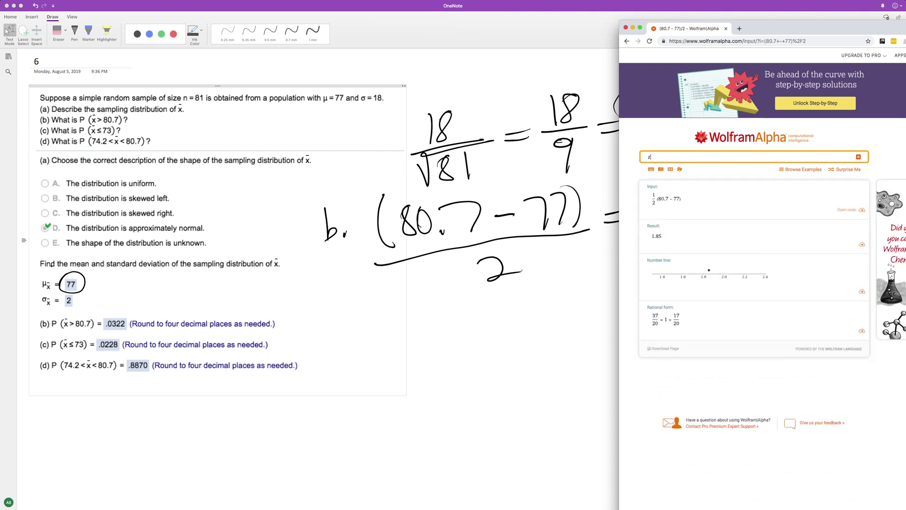
text( score)
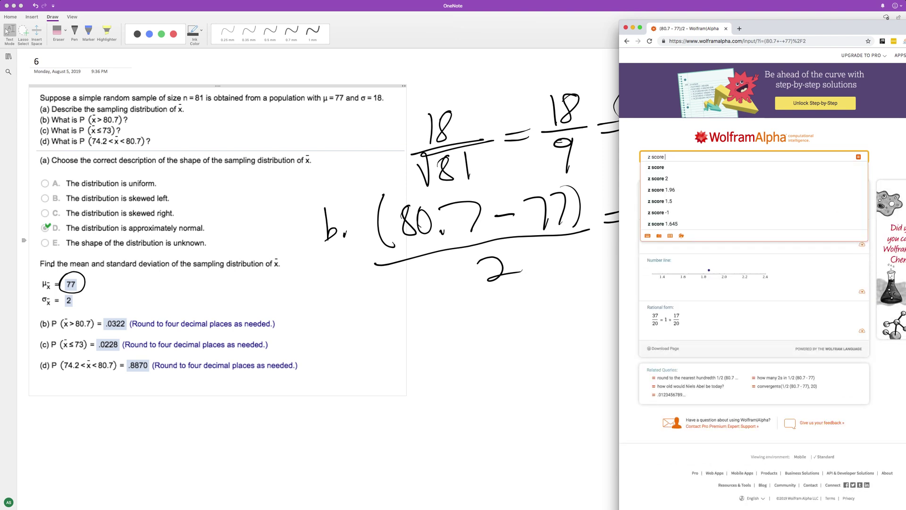
text( 1.85)
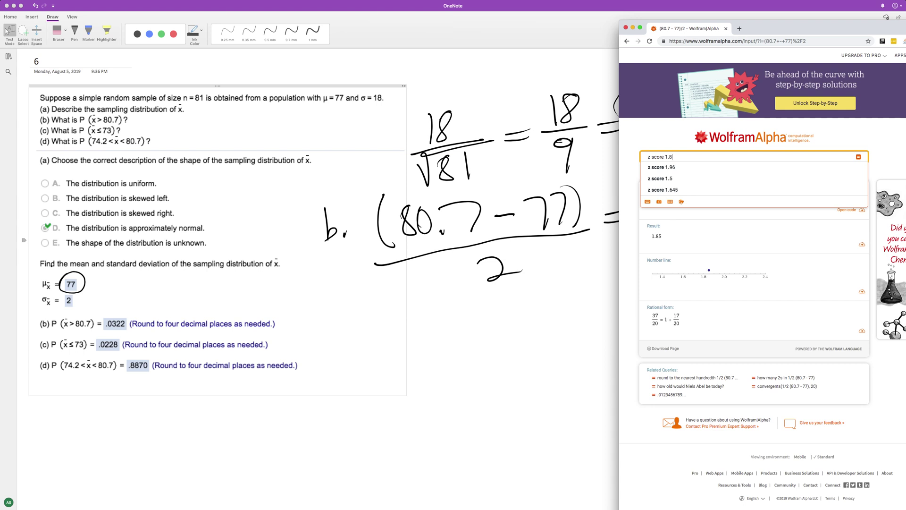
key(Return)
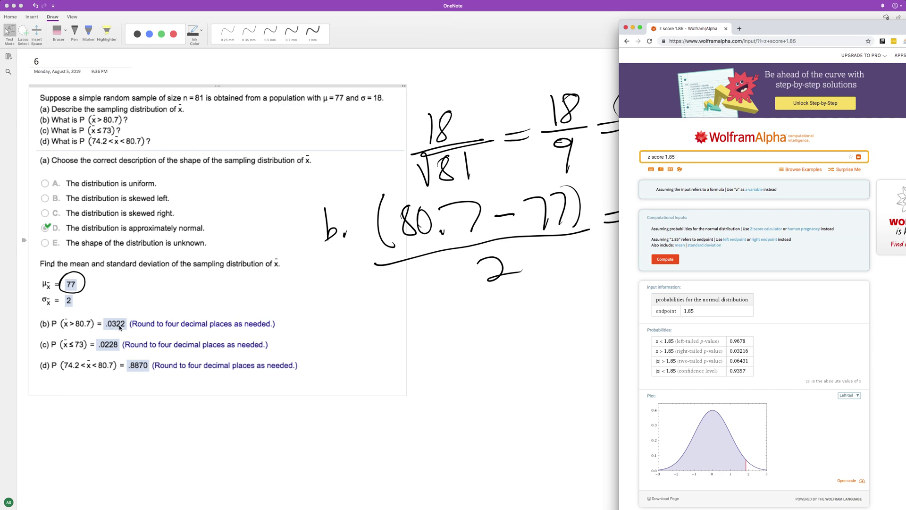
drag(796, 34, 587, 97)
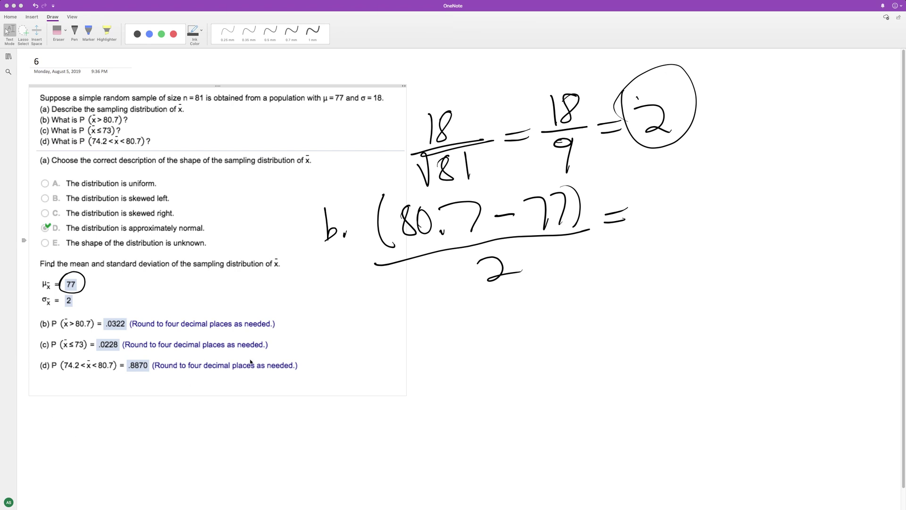
Handwrite 'c. (73 − 77)/2' in black ink beneath part b's fraction.
click(358, 308)
drag(351, 299, 353, 323)
click(362, 323)
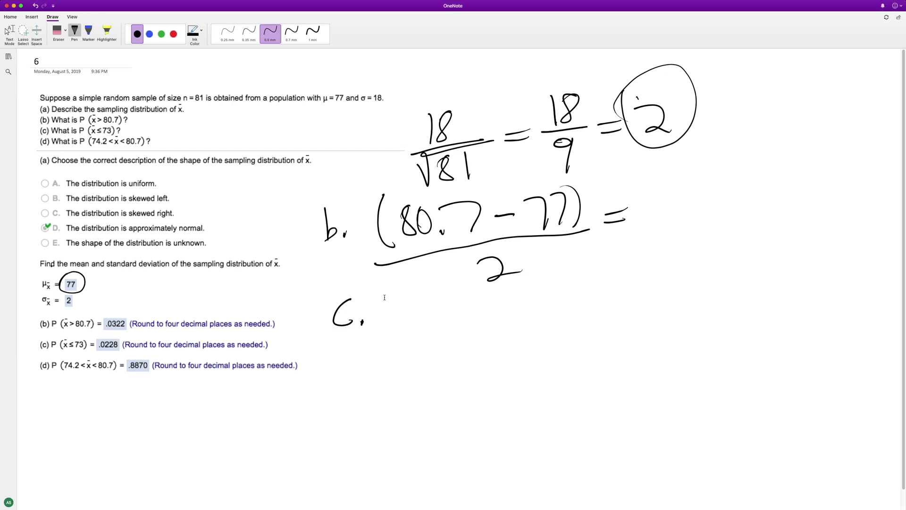
mouse_move(398, 287)
mouse_down()
mouse_move(399, 336)
mouse_move(419, 330)
mouse_up()
mouse_move(427, 295)
mouse_down()
mouse_move(439, 302)
mouse_move(438, 330)
mouse_up()
drag(456, 311, 501, 319)
drag(505, 282, 517, 318)
drag(387, 348, 537, 322)
drag(444, 355, 481, 362)
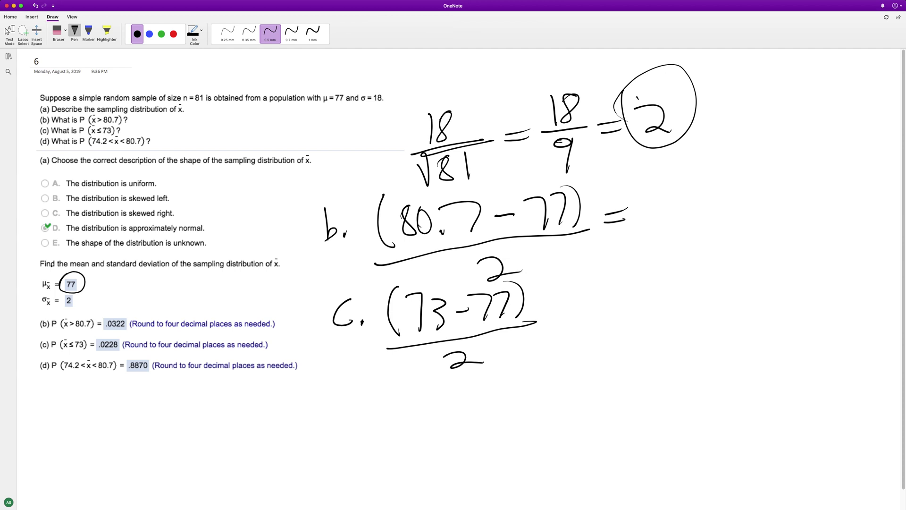
click(8, 32)
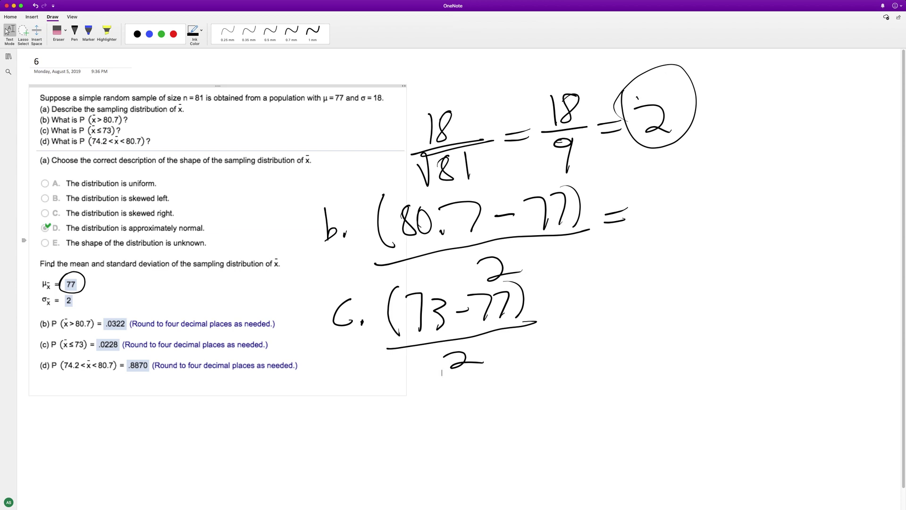
Rerun the earlier WolframAlpha query with 73 in place of 80.7, giving (73 − 77)/2 = −2.
key(super+Tab)
drag(538, 95, 836, 4)
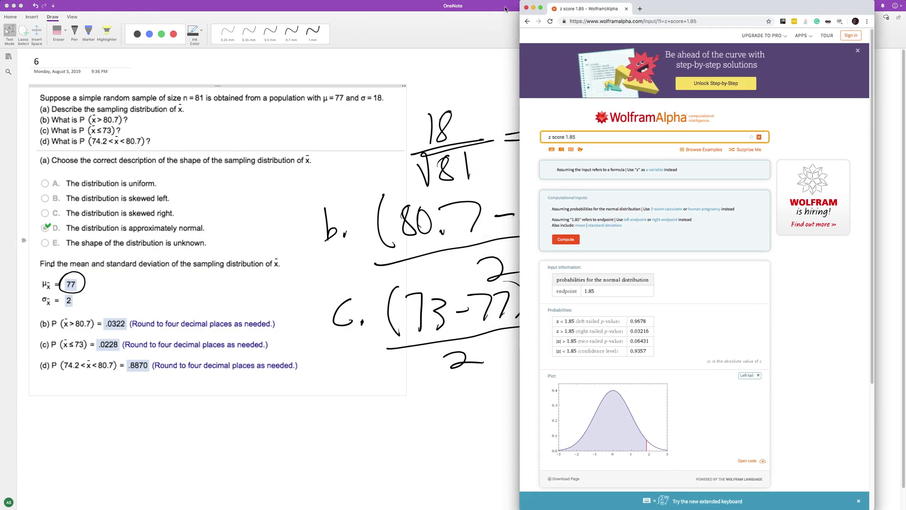
click(528, 21)
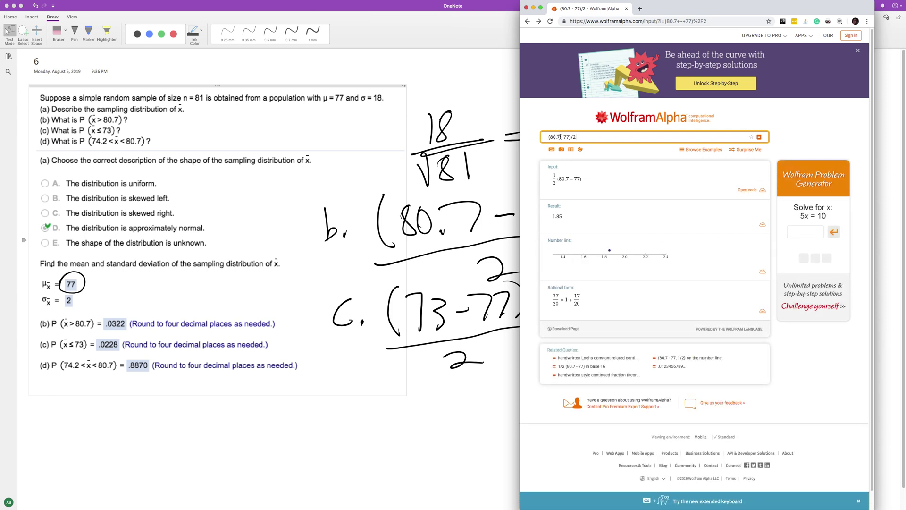
drag(561, 137, 549, 136)
text(73)
key(Return)
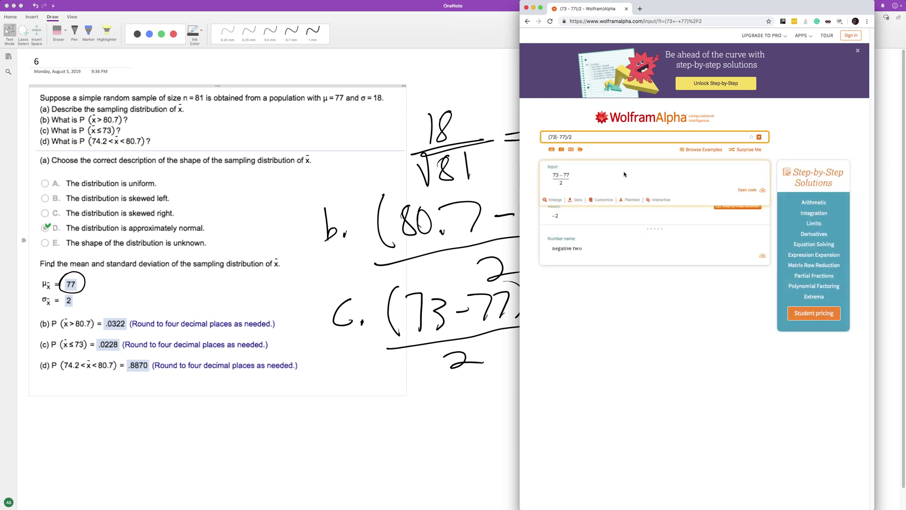
Look up z score -2, showing a left-tail probability of 0.02275.
triple_click(583, 137)
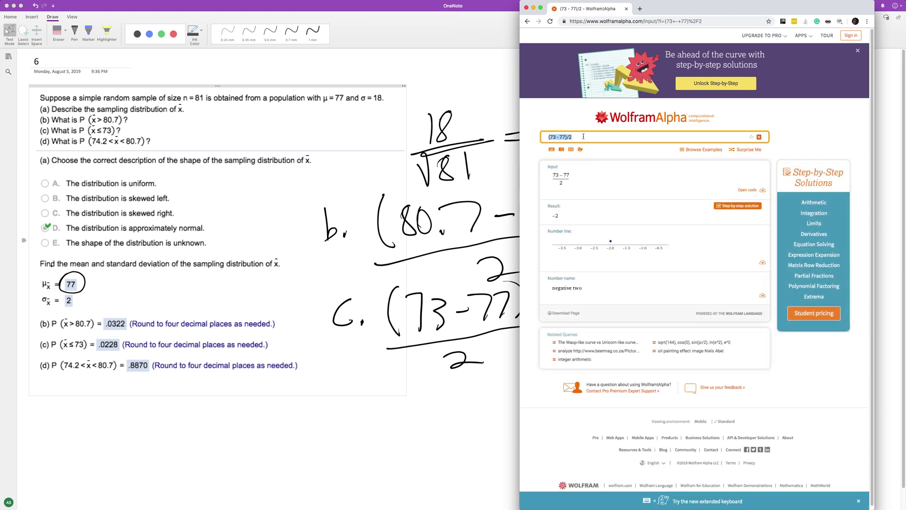
text(z score -2)
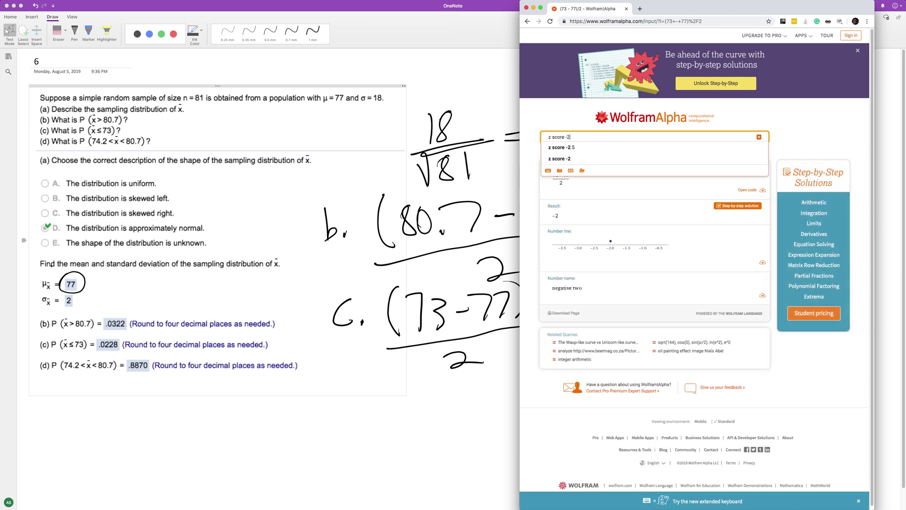
key(Return)
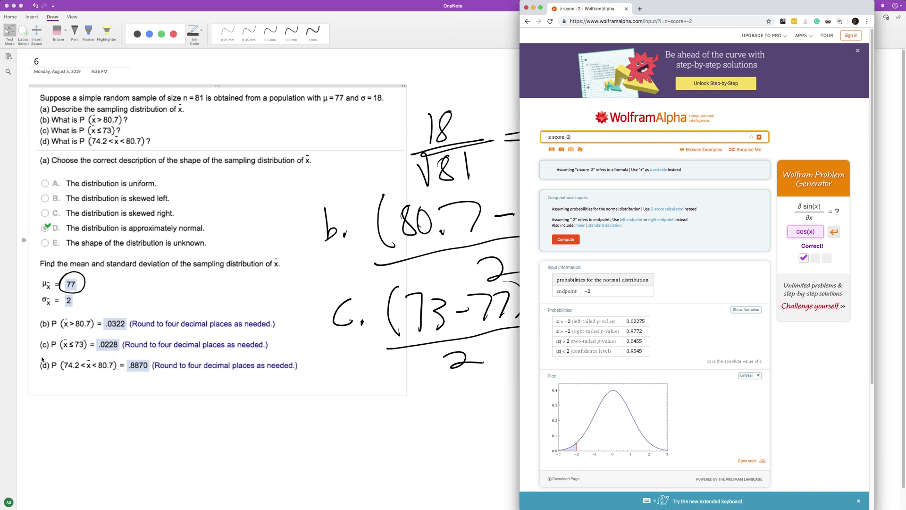
Handwrite a new 'c.' label below the part d answer.
drag(768, 8, 0, 118)
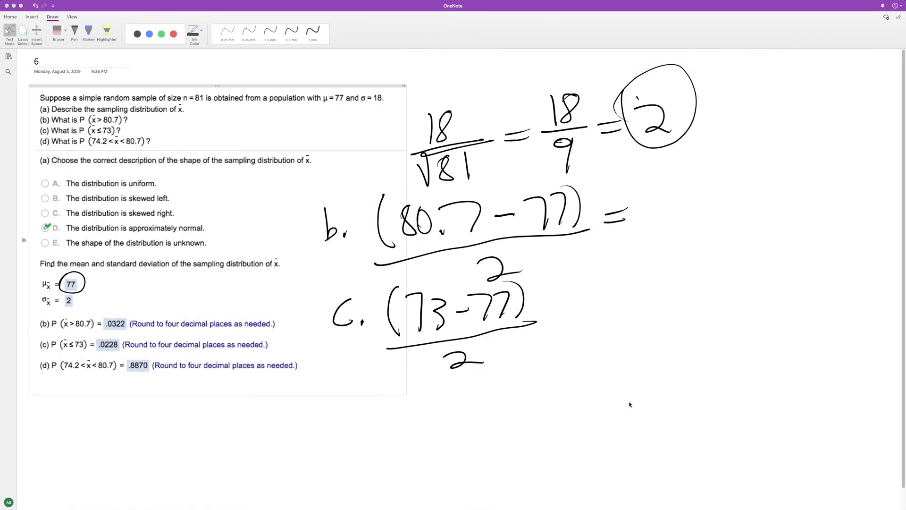
click(102, 449)
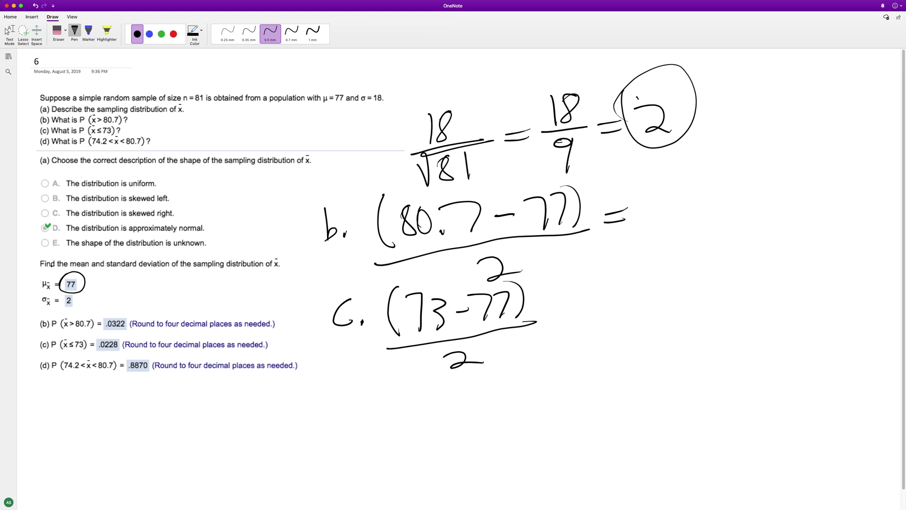
drag(75, 406, 78, 424)
click(85, 430)
Sketch a bell curve beside the 'c.' label with hatched shading on both sides.
mouse_move(125, 447)
mouse_down()
mouse_move(168, 388)
mouse_move(272, 431)
mouse_up()
drag(127, 446, 96, 464)
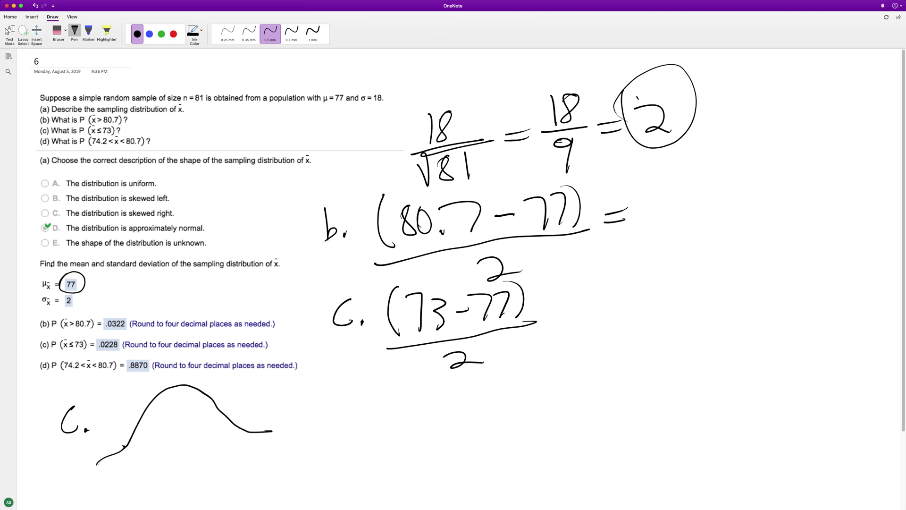
drag(229, 423, 228, 439)
mouse_move(198, 396)
mouse_down()
mouse_move(185, 424)
mouse_move(195, 436)
mouse_up()
drag(221, 414, 201, 452)
drag(188, 413, 157, 442)
mouse_move(166, 399)
mouse_down()
mouse_move(135, 437)
mouse_move(131, 465)
mouse_up()
mouse_move(161, 444)
mouse_down()
mouse_move(149, 469)
mouse_move(139, 466)
mouse_up()
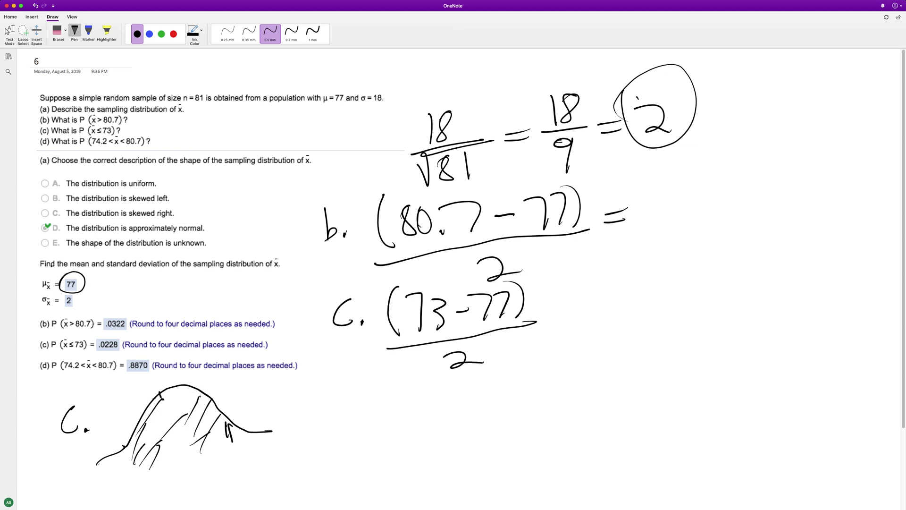
drag(161, 396, 177, 471)
mouse_move(154, 407)
mouse_down()
mouse_move(134, 460)
mouse_move(175, 474)
mouse_up()
drag(197, 389, 215, 457)
mouse_move(160, 410)
mouse_down()
mouse_move(192, 394)
mouse_move(203, 427)
mouse_move(191, 478)
mouse_move(171, 460)
mouse_move(203, 472)
mouse_move(208, 483)
mouse_up()
Erase most of the bell-curve sketch and its leftover strokes.
click(8, 32)
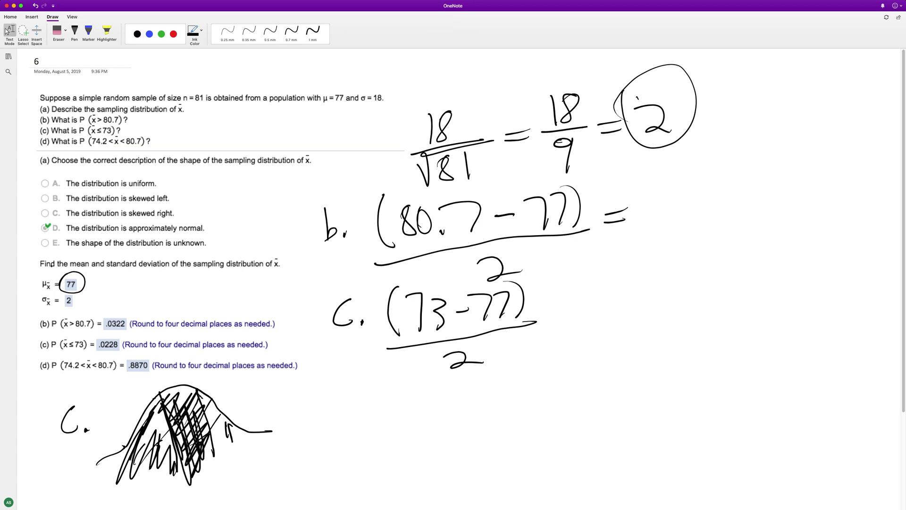
click(57, 31)
mouse_move(137, 468)
mouse_down()
mouse_move(156, 425)
mouse_move(179, 416)
mouse_move(165, 423)
mouse_move(191, 437)
mouse_up()
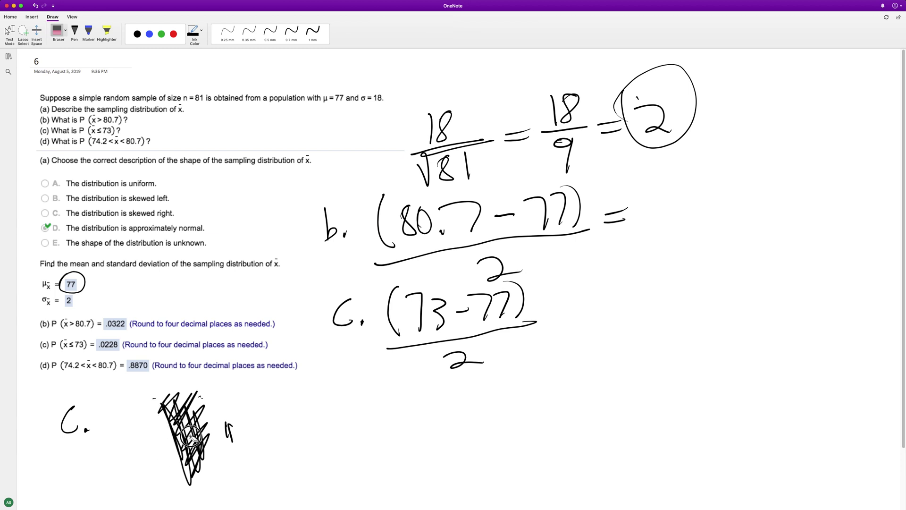
scroll(189, 448, down, 5)
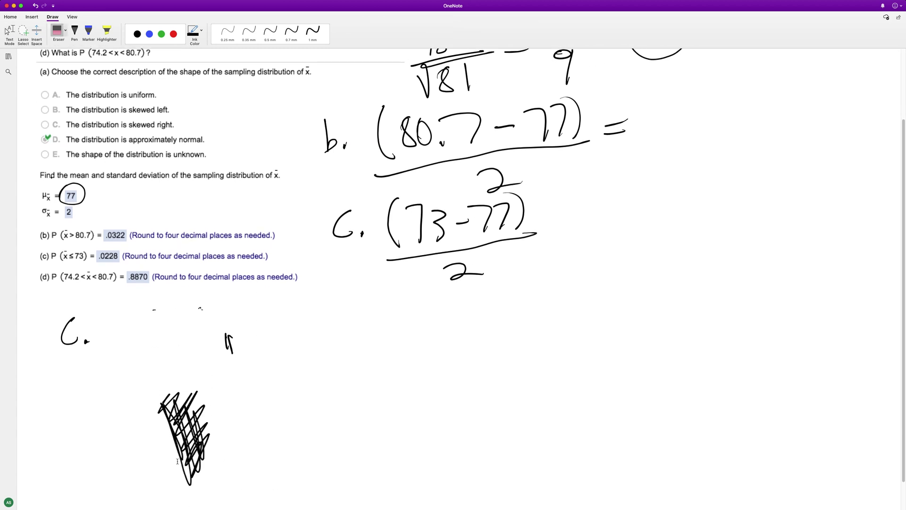
click(9, 32)
scroll(654, 486, up, 5)
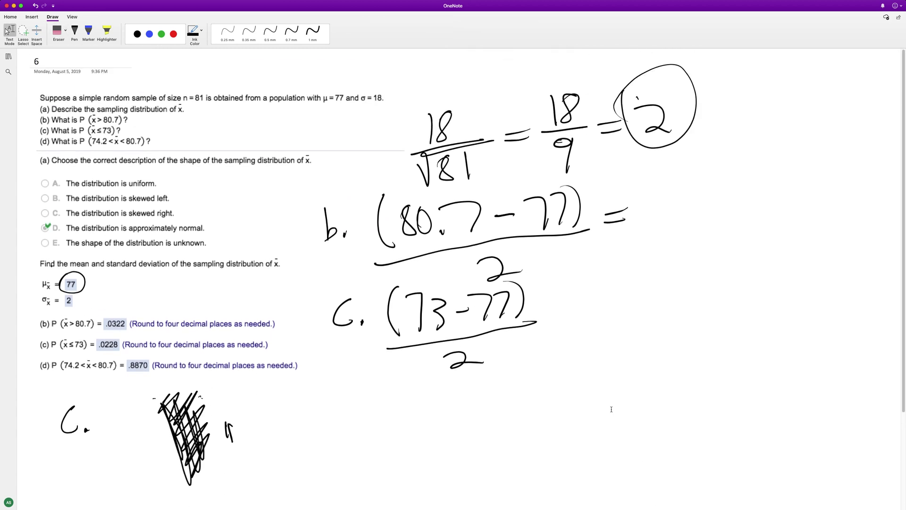
mouse_move(227, 430)
mouse_down()
mouse_move(209, 423)
mouse_move(189, 443)
mouse_up()
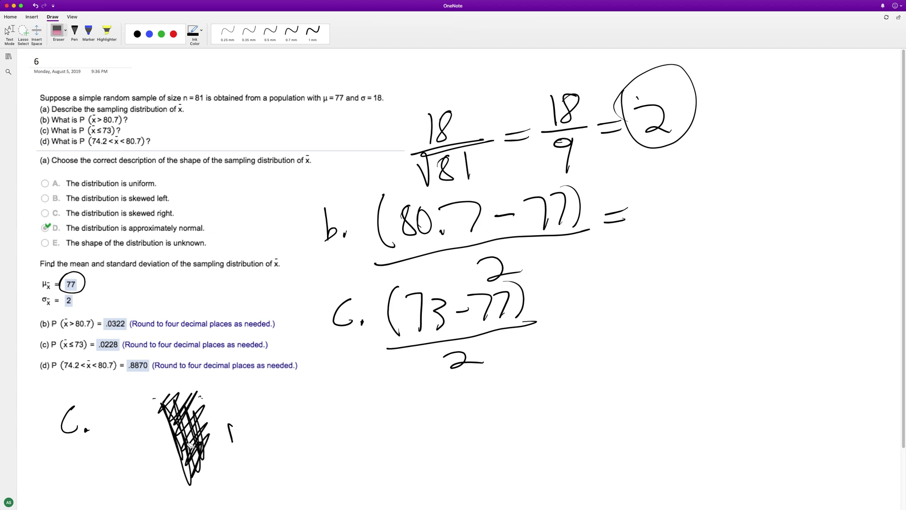
click(239, 433)
key(Escape)
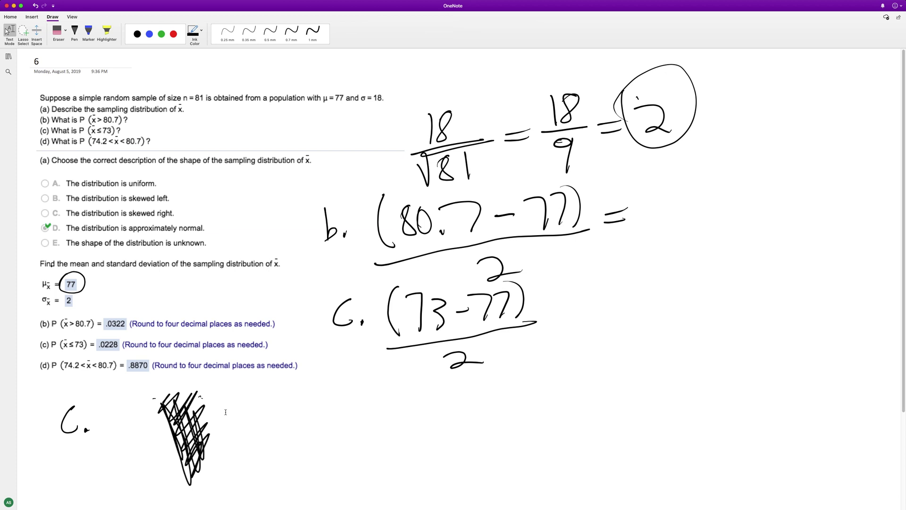
click(270, 33)
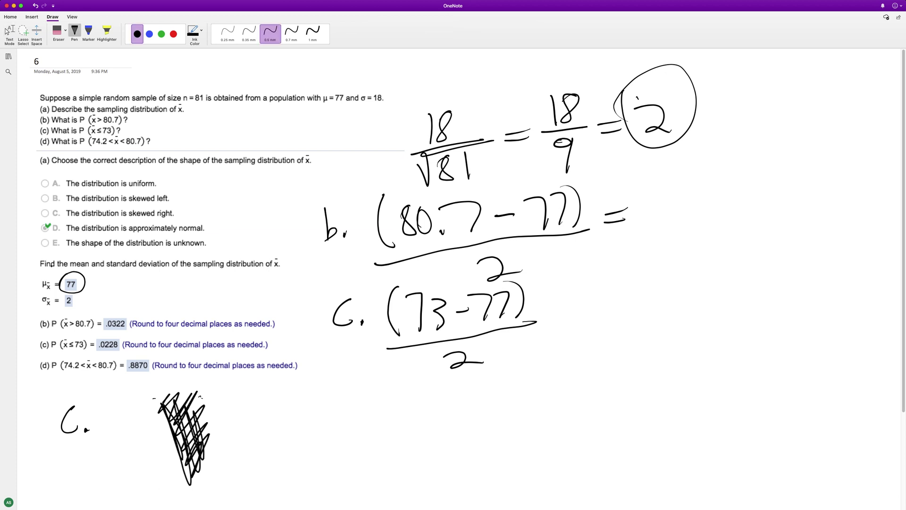
Remove the leftover scribble and handwrite (1-.0322) to the right of the 'c.' label.
mouse_move(99, 109)
mouse_down()
mouse_move(133, 115)
mouse_move(96, 108)
mouse_up()
key(super+z)
drag(229, 425, 232, 441)
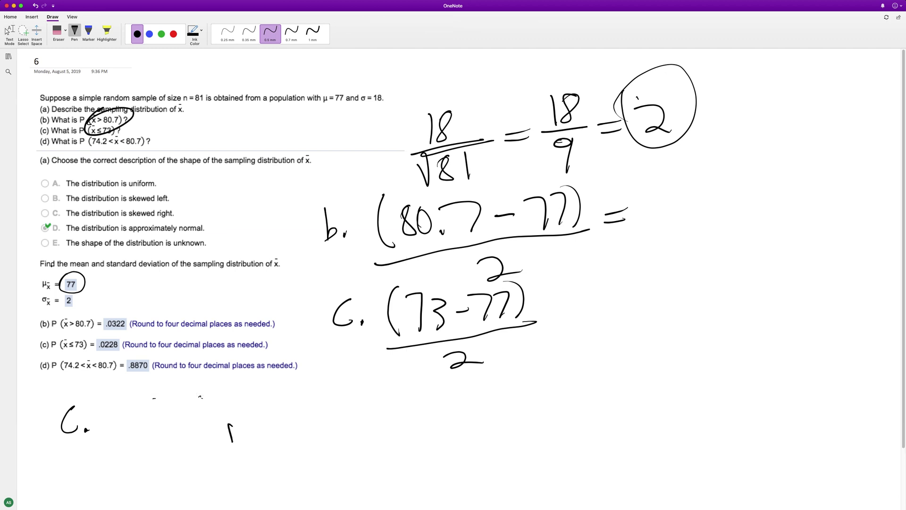
mouse_move(273, 393)
mouse_down()
mouse_move(266, 427)
mouse_move(284, 439)
mouse_up()
mouse_move(294, 397)
mouse_down()
mouse_move(303, 438)
mouse_move(330, 415)
mouse_up()
drag(343, 425, 343, 430)
mouse_move(364, 400)
mouse_down()
mouse_move(354, 401)
mouse_move(390, 429)
mouse_up()
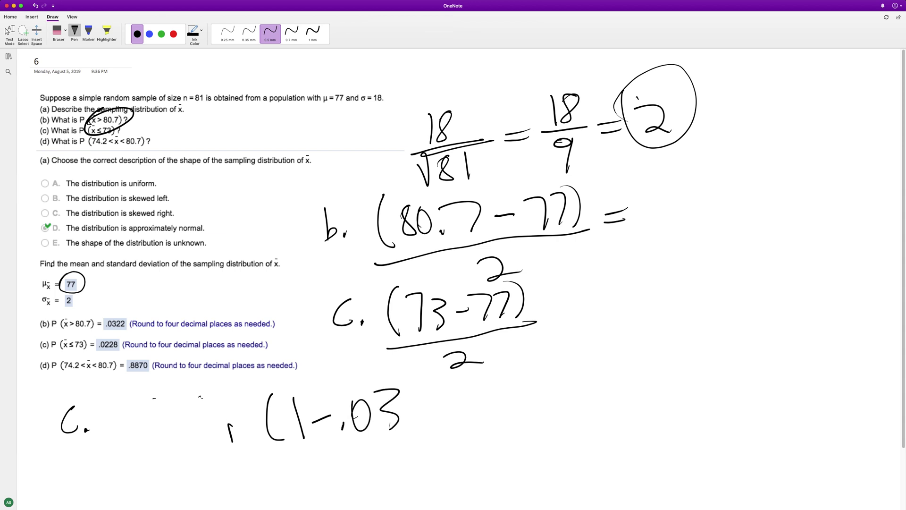
drag(402, 396, 424, 417)
drag(431, 395, 458, 415)
drag(442, 375, 469, 418)
key(Escape)
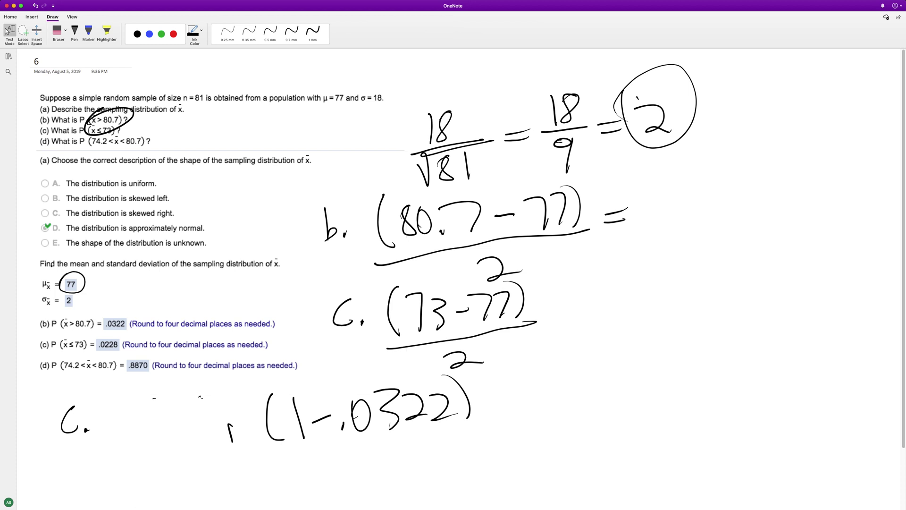
Handwrite part d's setup (74.2 − 77)/2 = at the bottom of the page.
click(74, 31)
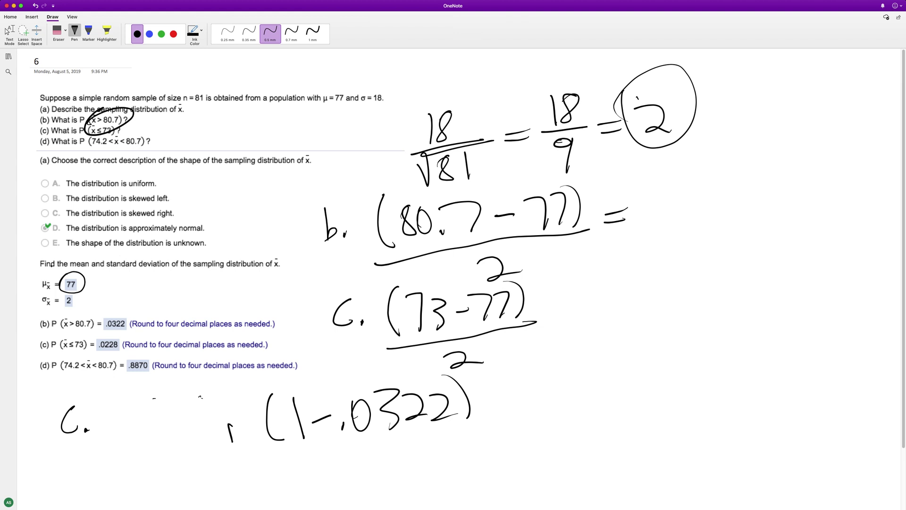
drag(117, 459, 127, 495)
mouse_move(123, 464)
mouse_down()
mouse_move(136, 462)
mouse_move(138, 488)
mouse_up()
drag(147, 465, 154, 472)
mouse_move(153, 460)
mouse_down()
mouse_move(153, 484)
mouse_move(188, 472)
mouse_up()
click(163, 479)
drag(191, 464, 214, 472)
mouse_move(222, 452)
mouse_down()
mouse_move(235, 449)
mouse_move(230, 474)
mouse_up()
drag(236, 445, 247, 474)
drag(122, 504, 265, 470)
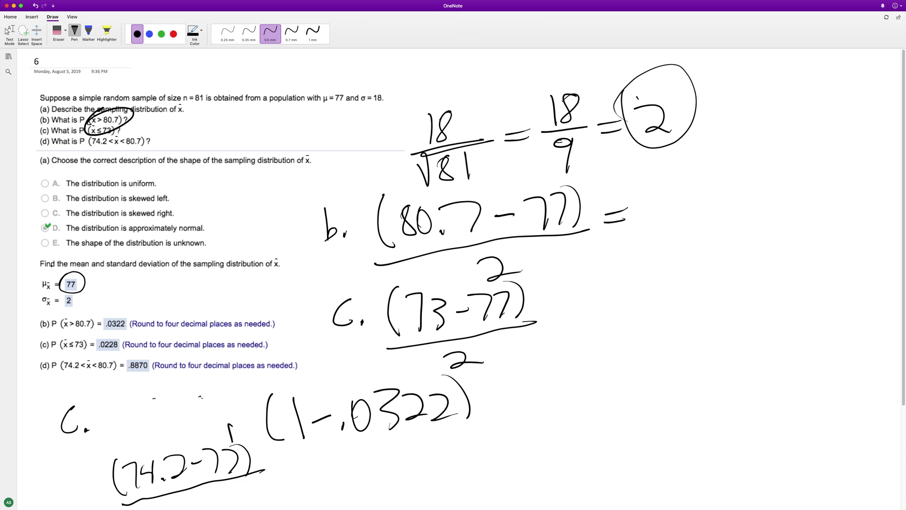
drag(200, 495, 231, 499)
drag(276, 474, 290, 468)
drag(276, 480, 293, 474)
click(9, 31)
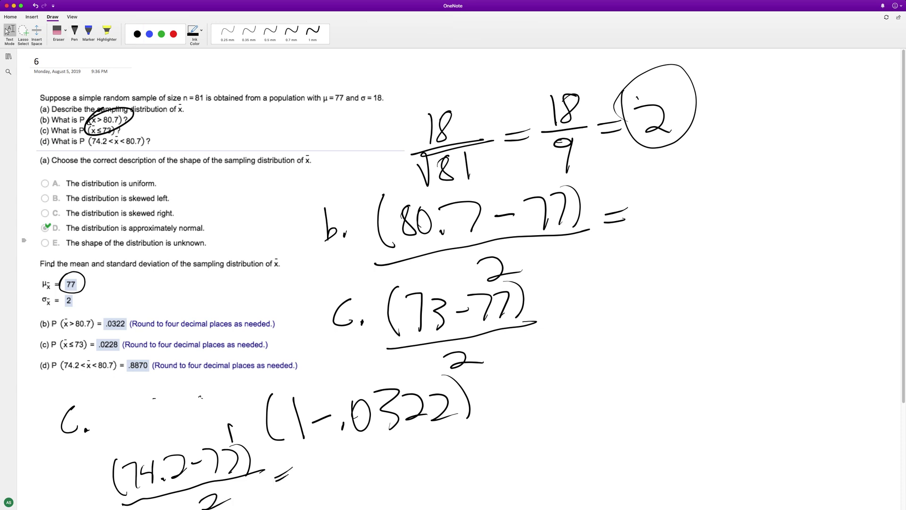
key(super+Tab)
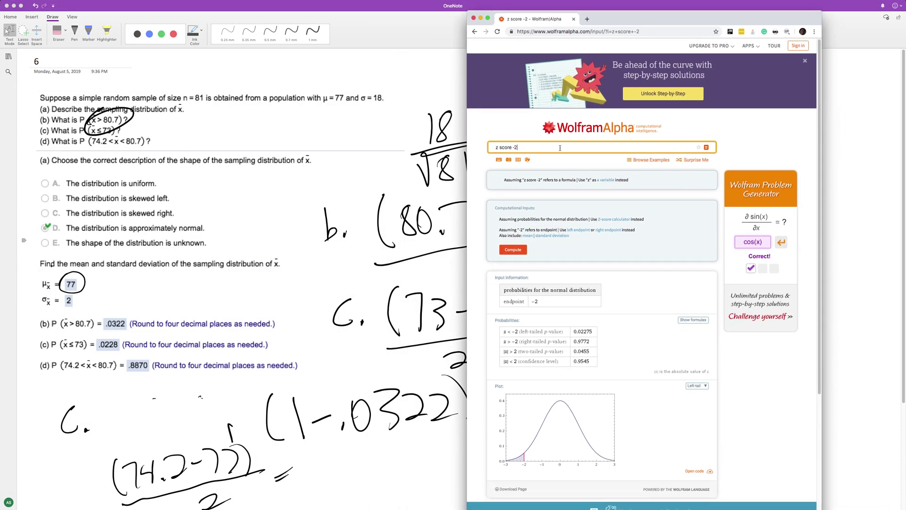
Rerun the previous WolframAlpha query with 74.2 instead of 73, giving −1.4.
click(474, 31)
double_click(501, 147)
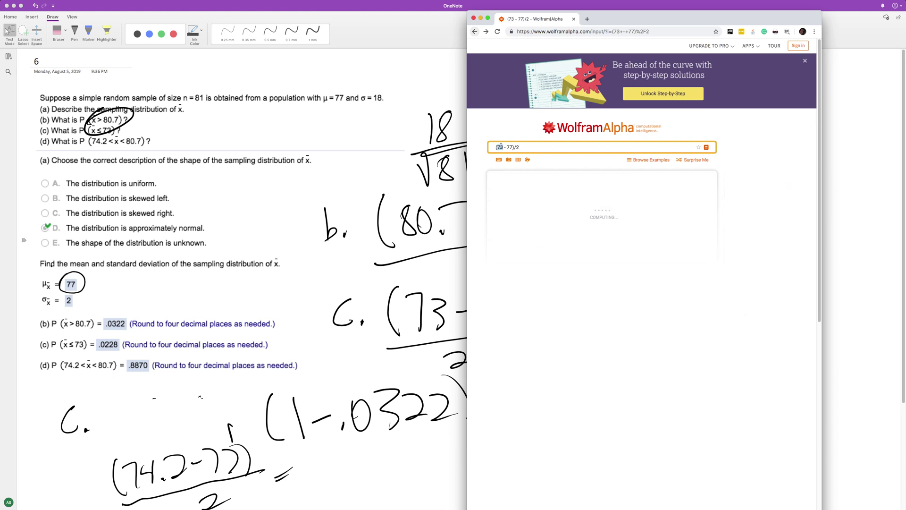
text(74.2)
key(Return)
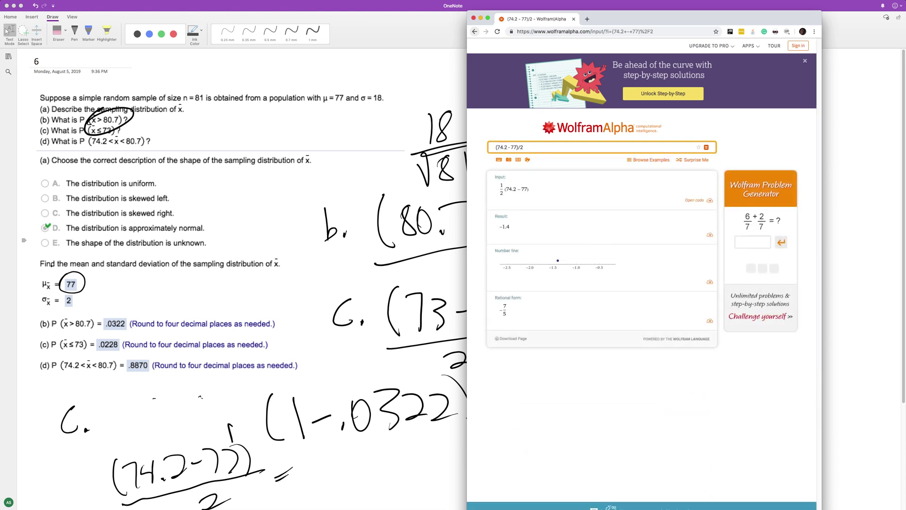
Look up z score -1.4, giving a left-tail probability of 0.08076.
triple_click(518, 147)
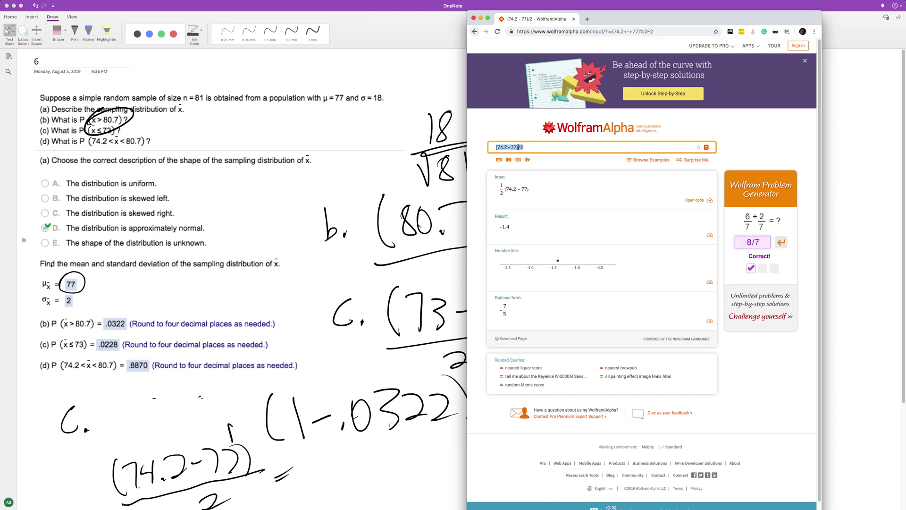
text(z score -1.4)
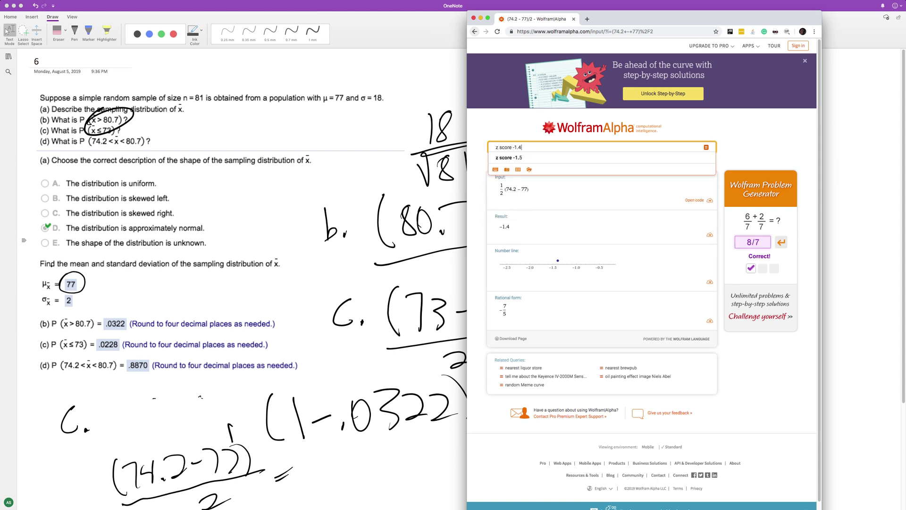
key(Return)
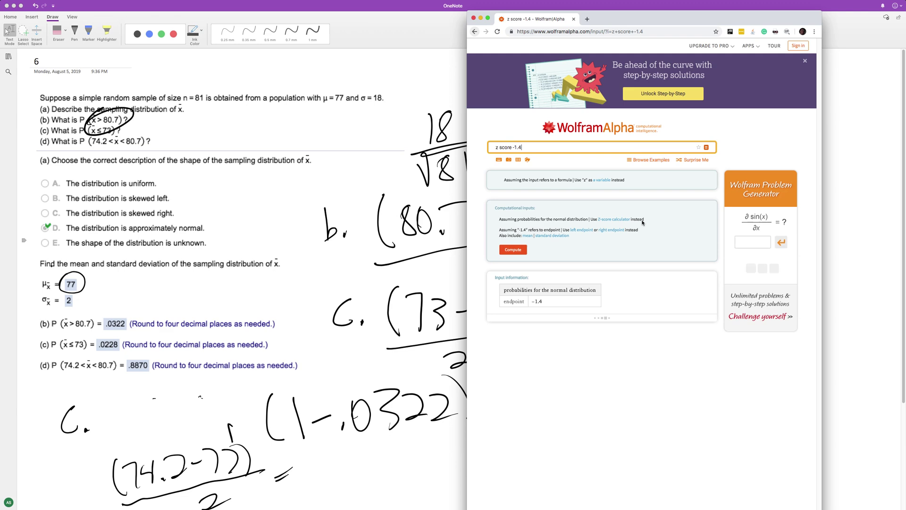
drag(604, 11, 0, 81)
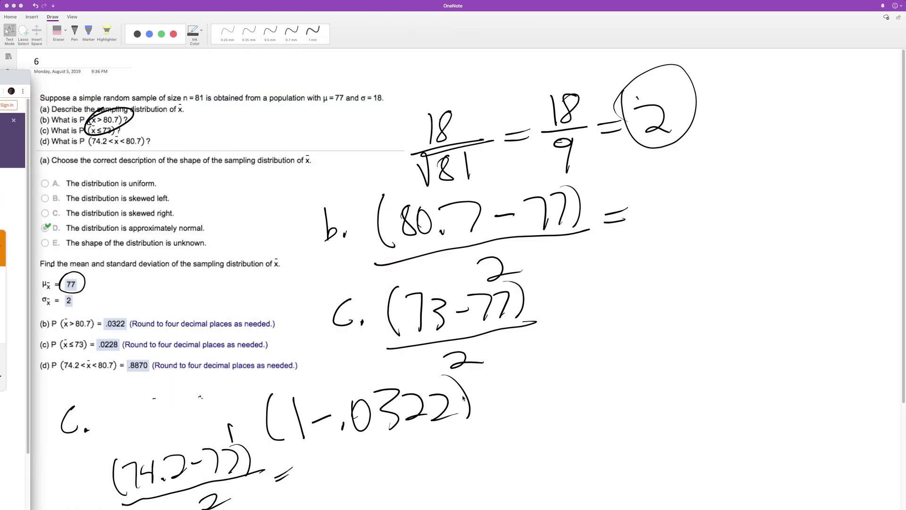
Extend part d's line to (1-.0322) − .08706 with a larger opening parenthesis.
click(252, 439)
drag(265, 380, 279, 452)
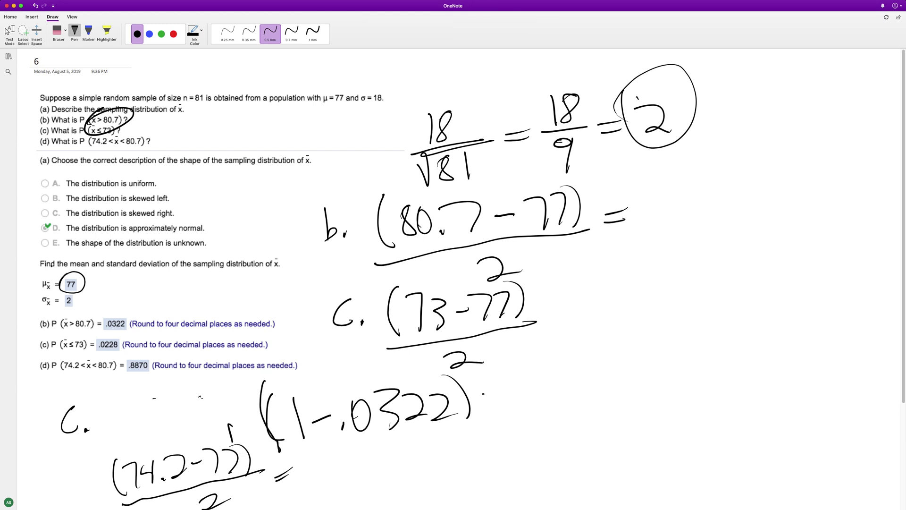
mouse_move(482, 395)
mouse_down()
mouse_move(554, 390)
mouse_move(548, 379)
mouse_up()
mouse_move(575, 358)
mouse_down()
mouse_move(569, 381)
mouse_move(573, 361)
mouse_up()
mouse_move(583, 355)
mouse_down()
mouse_move(601, 383)
mouse_move(616, 359)
mouse_up()
drag(643, 339, 630, 371)
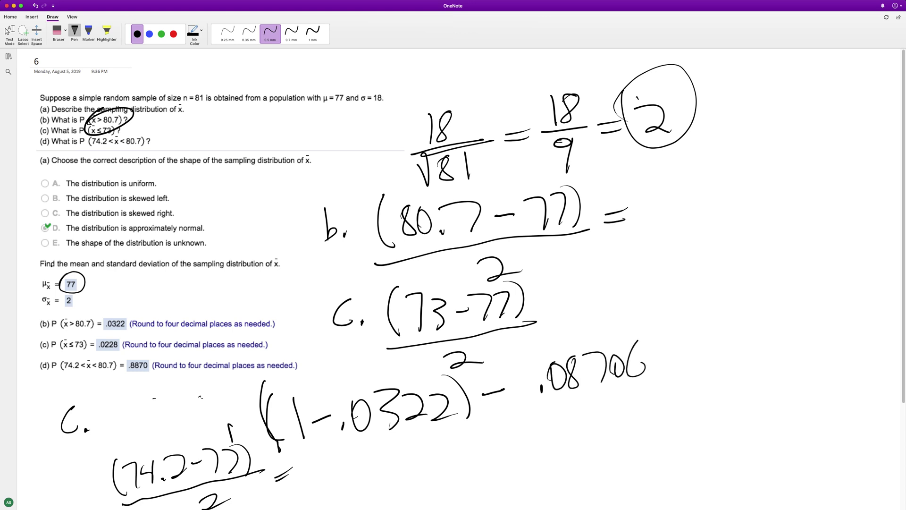
click(9, 31)
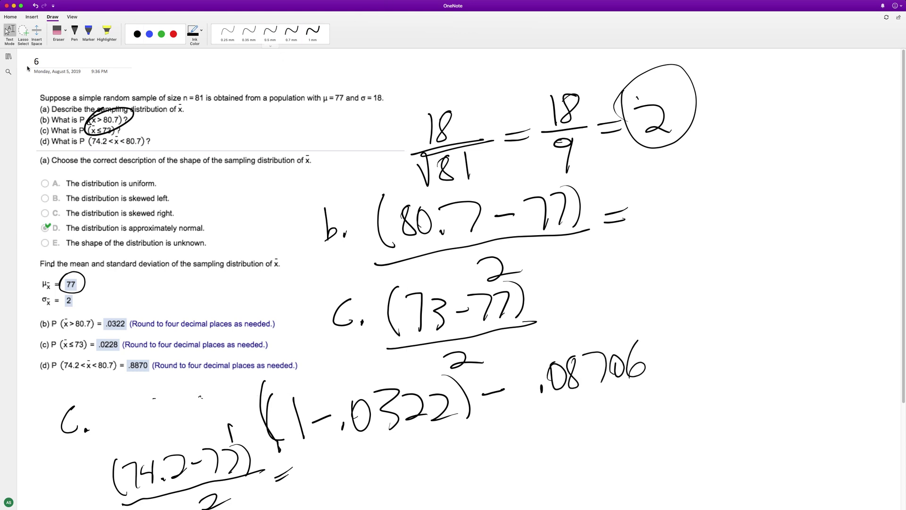
mouse_move(0, 87)
mouse_down()
mouse_move(397, 114)
mouse_move(749, 24)
mouse_up()
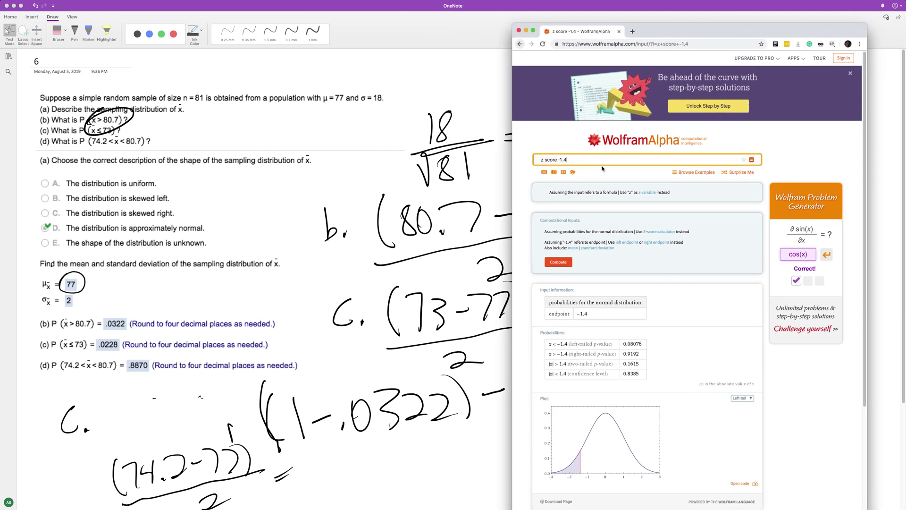
Evaluate (1 - .0322) - .08076 in WolframAlpha, getting 0.88704 to match part d's .8870.
triple_click(605, 163)
text((1 - .0322) -)
drag(672, 32, 692, 31)
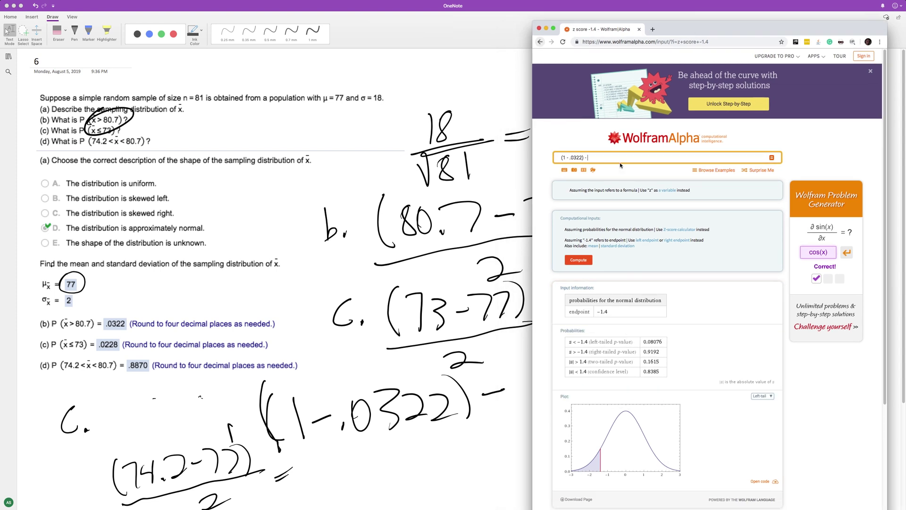
text(.0)
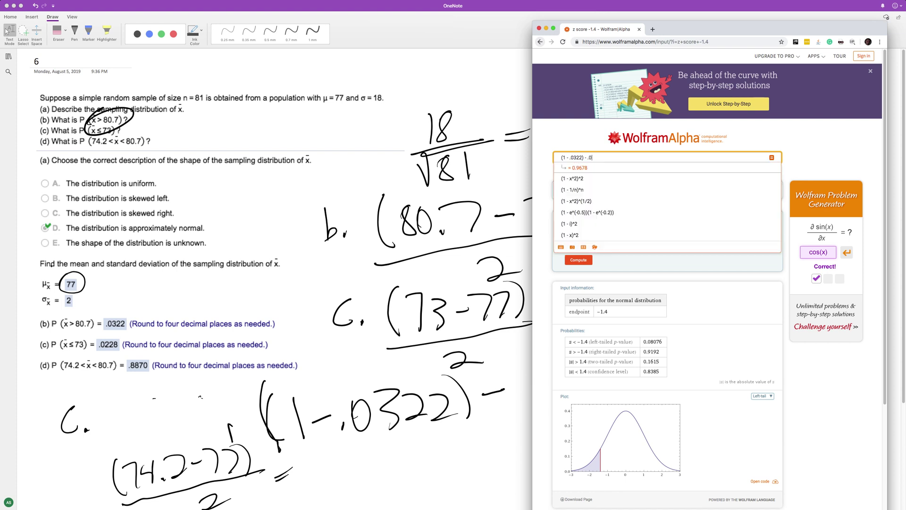
text(8076)
key(Return)
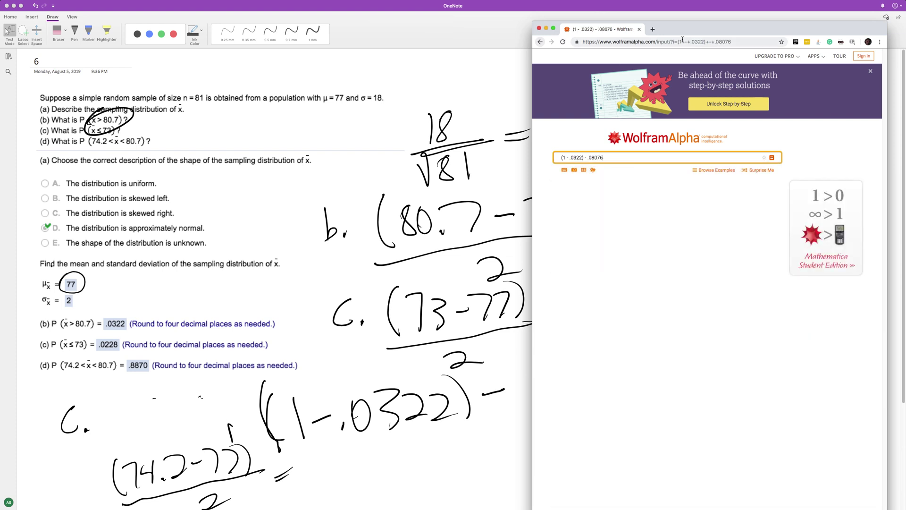
drag(708, 28, 711, 27)
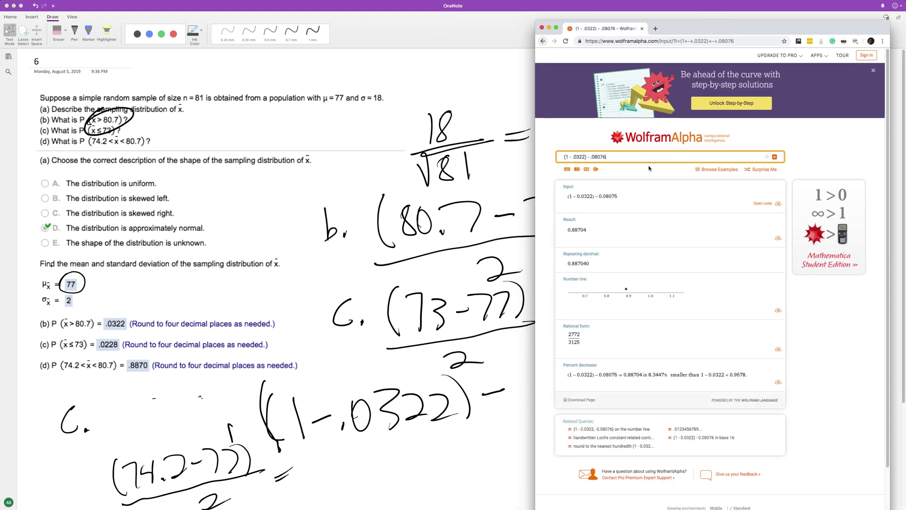
mouse_move(573, 231)
Move the Chrome WolframAlpha window off screen to reveal the OneNote page with parts b–d.
drag(693, 26, 0, 310)
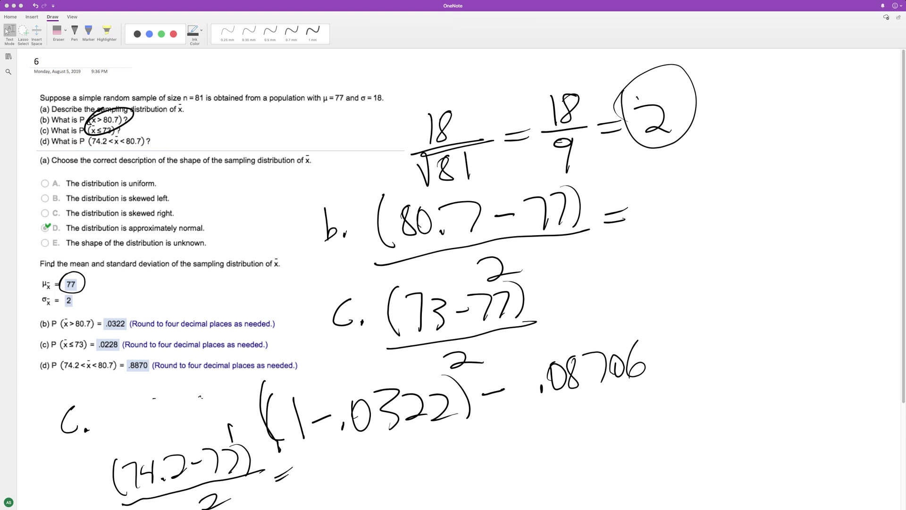